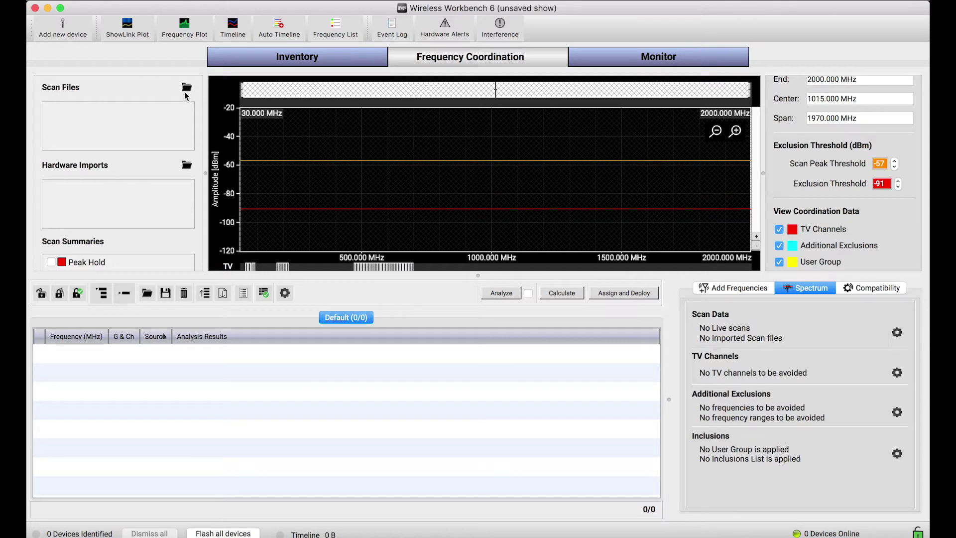
# - Scroll the left panel to bring the Scan Files section into view
pyautogui.scroll(1, 53, 113)
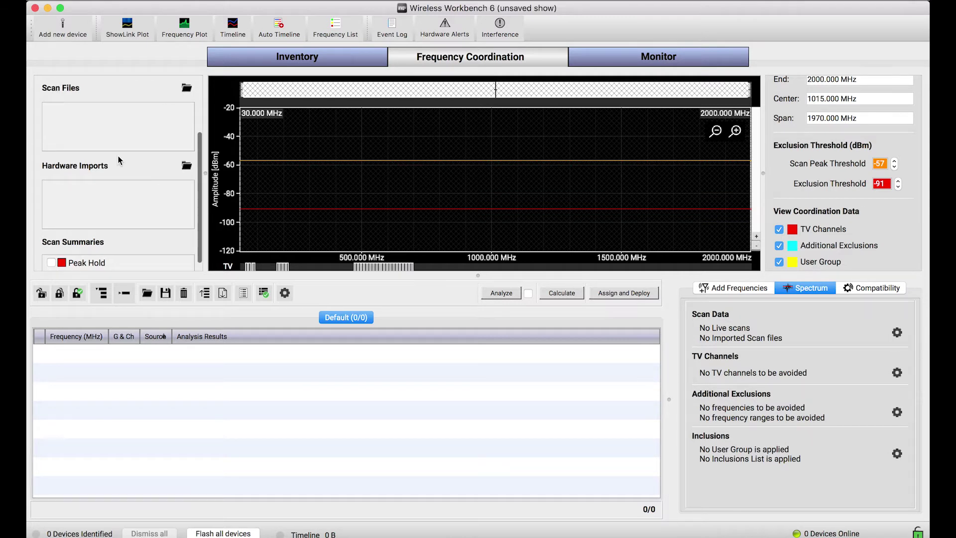
pyautogui.scroll(5, 54, 119)
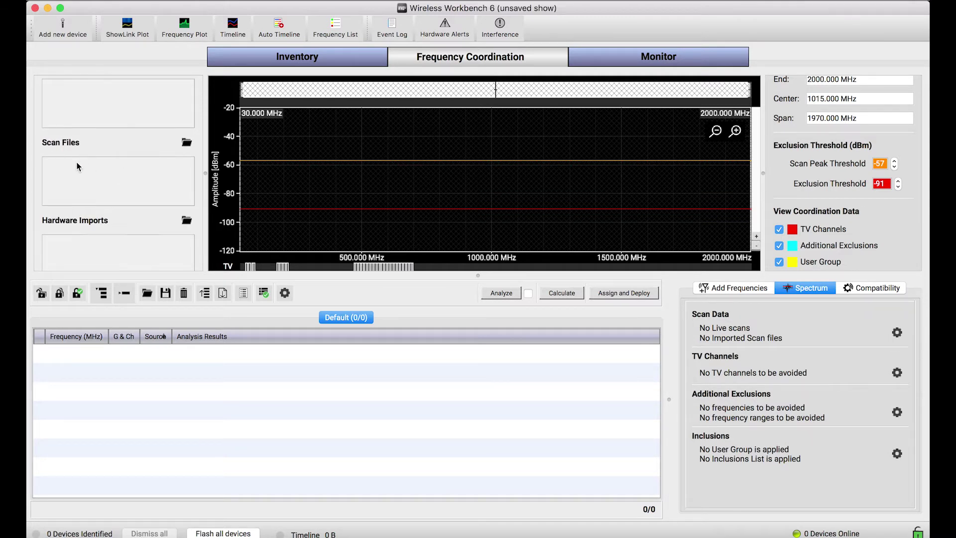
pyautogui.scroll(-1, 82, 166)
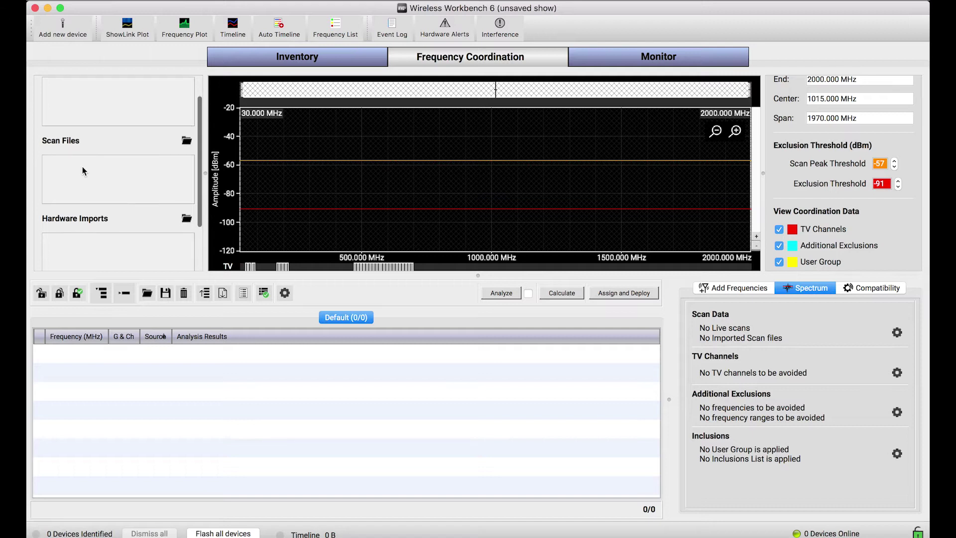
pyautogui.scroll(2, 82, 166)
# - Import probowl gamedayG1.csv, gamedayJ5.csv and gamedayL3.csv as scan files
pyautogui.click(187, 146)
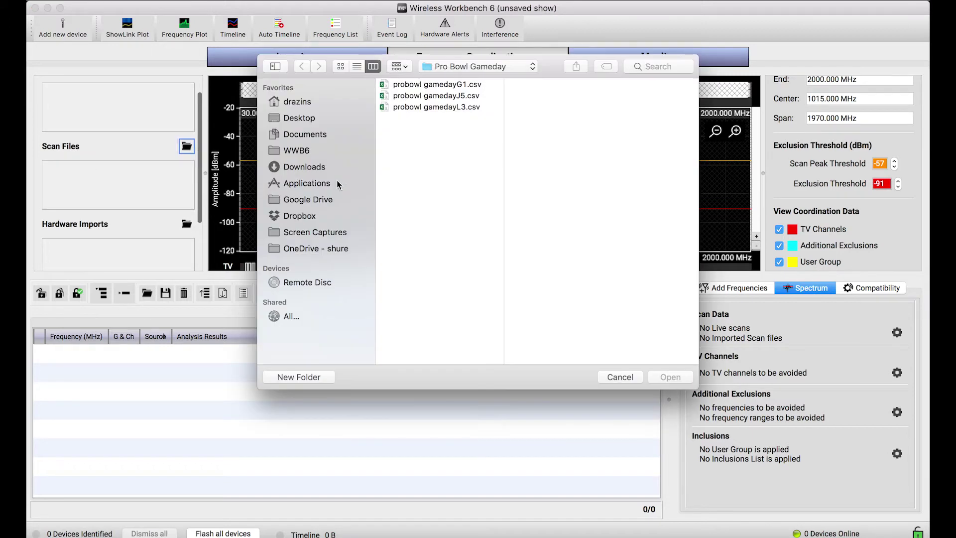
pyautogui.doubleClick(465, 89)
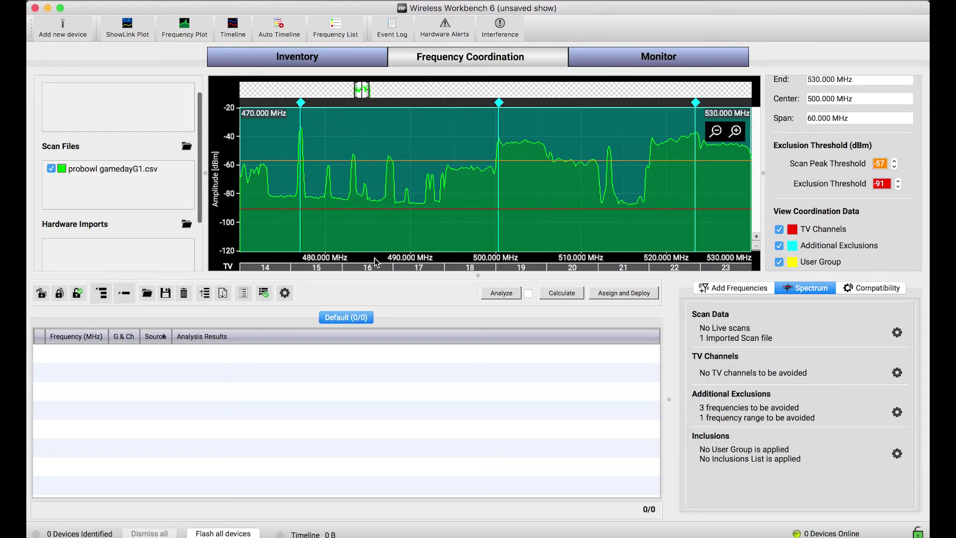
pyautogui.click(187, 147)
pyautogui.doubleClick(417, 95)
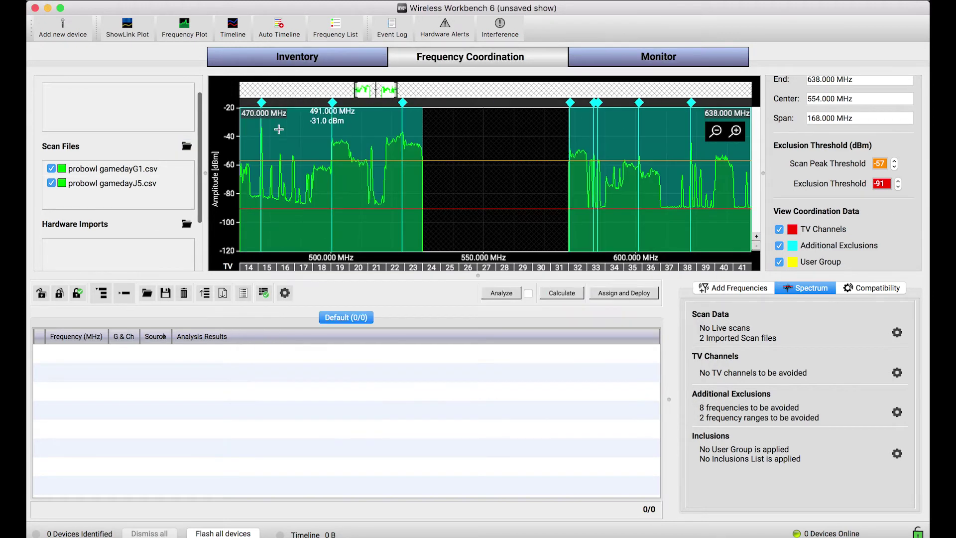
pyautogui.click(187, 146)
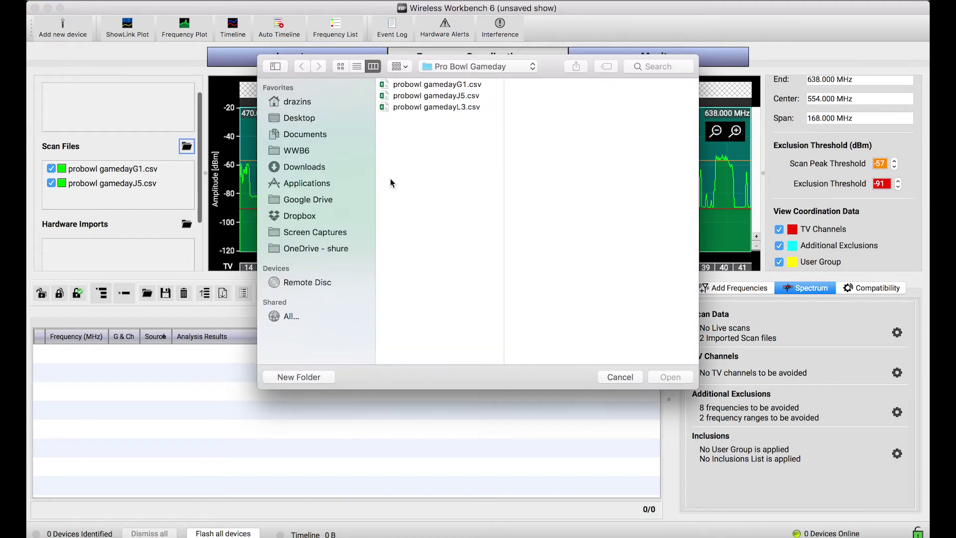
pyautogui.doubleClick(449, 106)
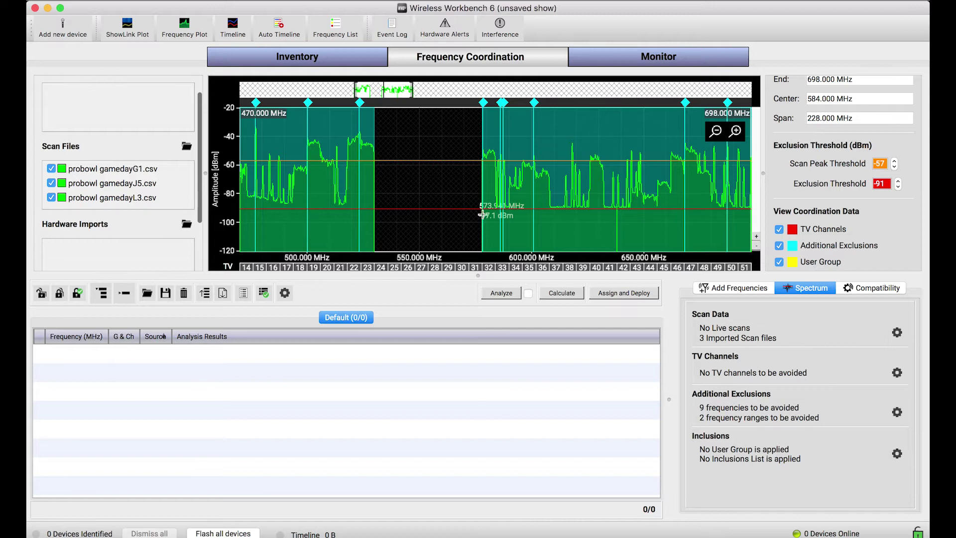
pyautogui.scroll(2, 805, 134)
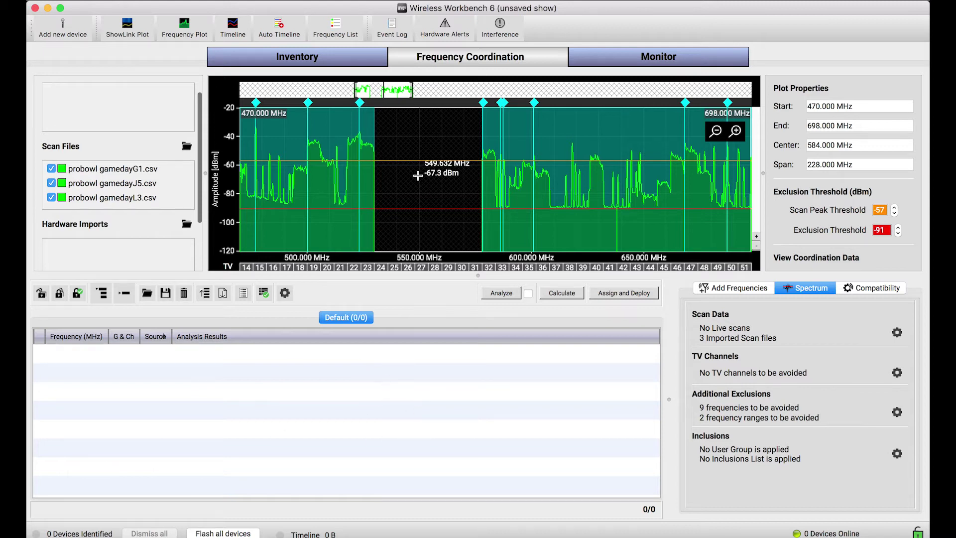
pyautogui.scroll(-2, 106, 253)
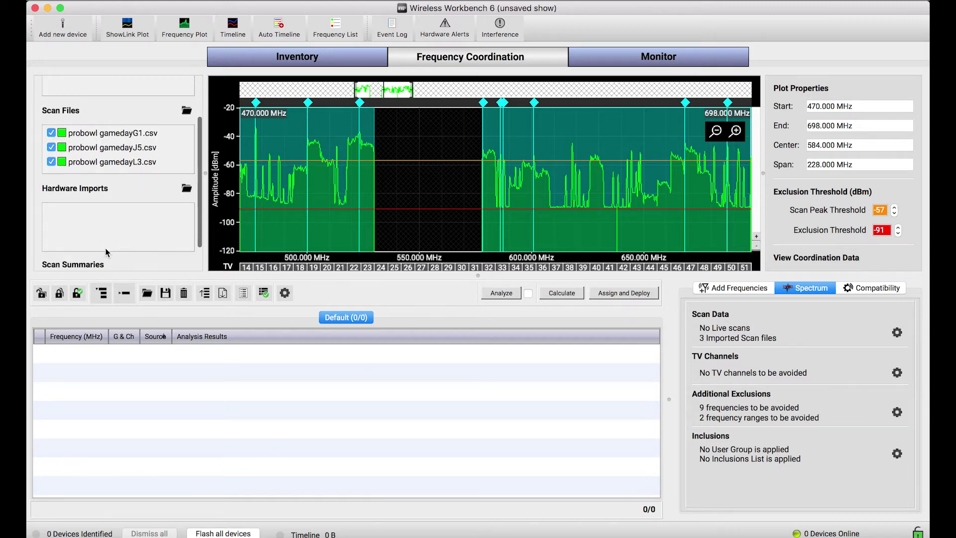
pyautogui.scroll(-1, 106, 252)
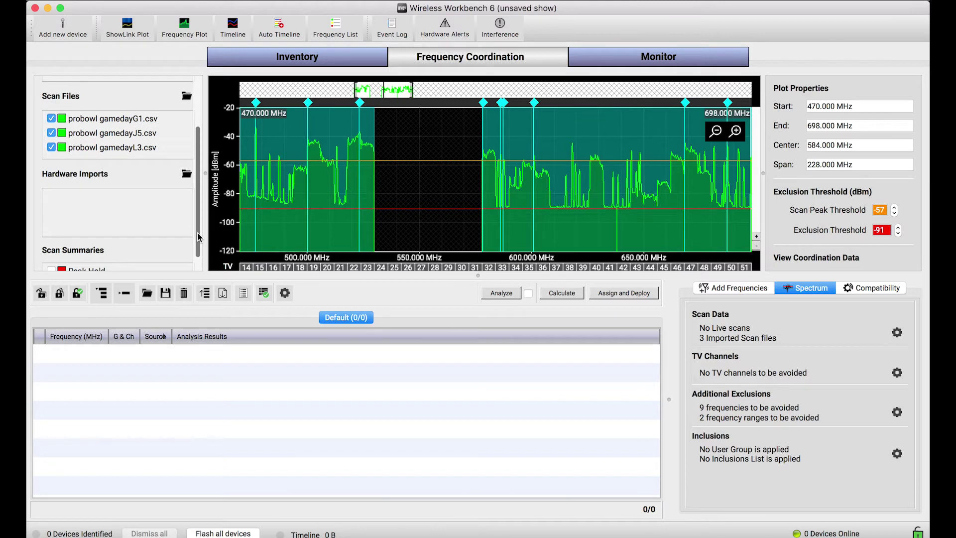
pyautogui.scroll(-1, 198, 238)
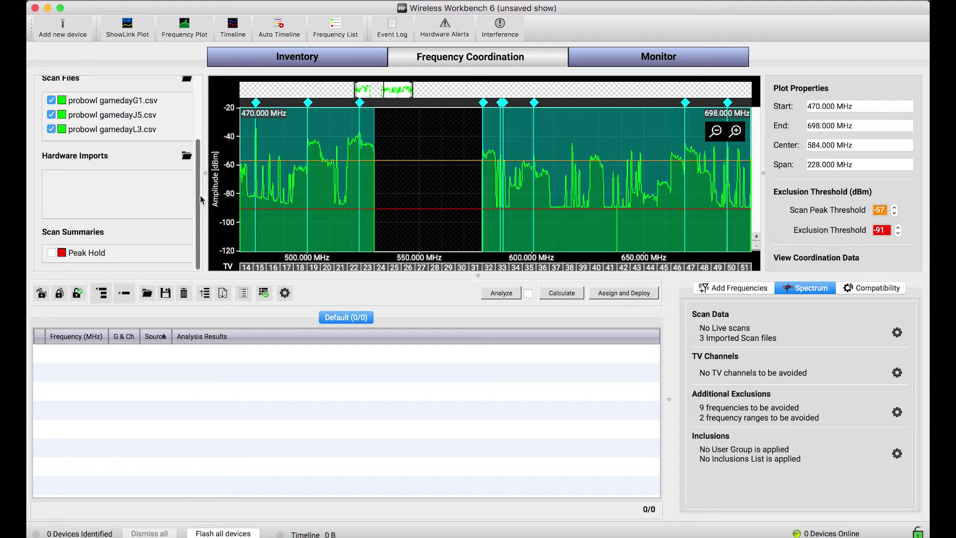
pyautogui.scroll(3, 204, 199)
pyautogui.scroll(-3, 204, 197)
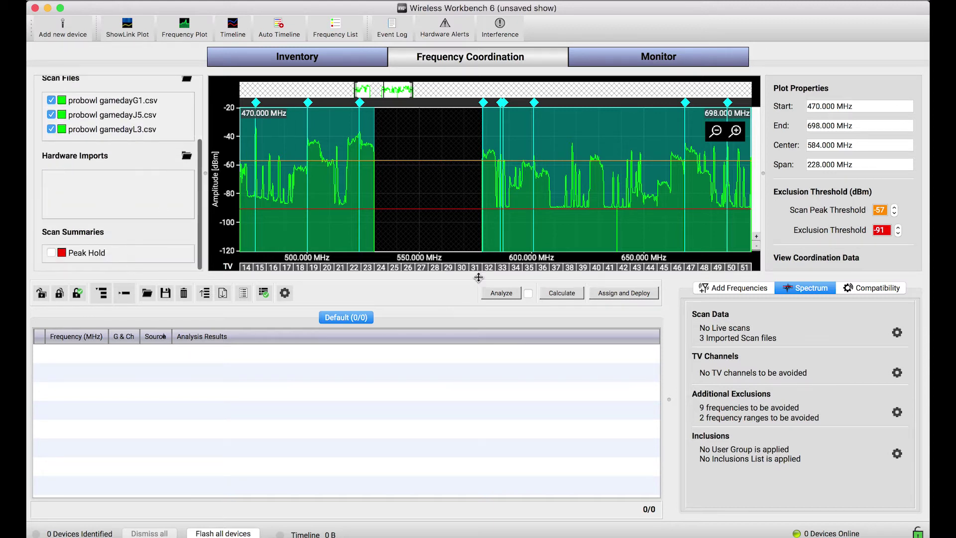
pyautogui.moveTo(478, 276); pyautogui.dragTo(478, 516)
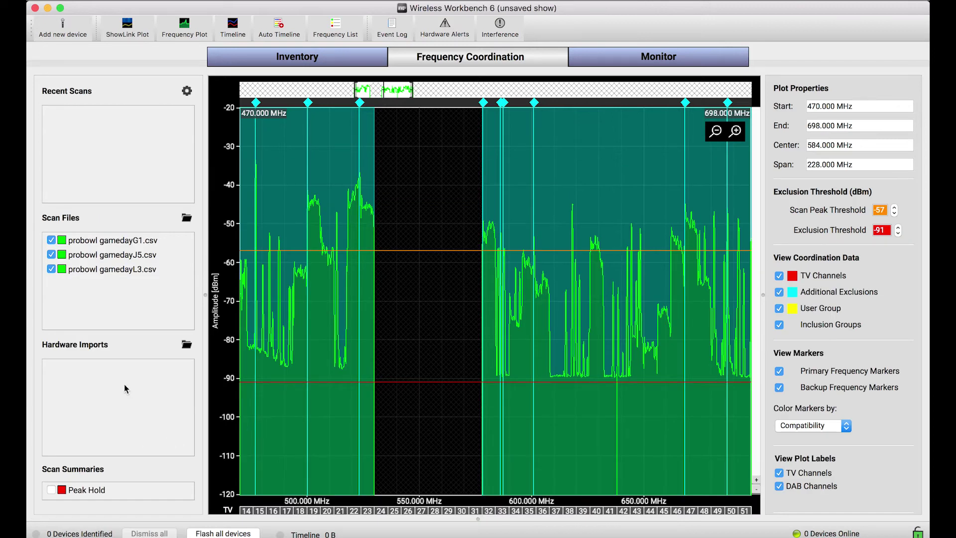
# - Turn the Peak Hold summary on, then off again to view only the individual scans
pyautogui.click(52, 490)
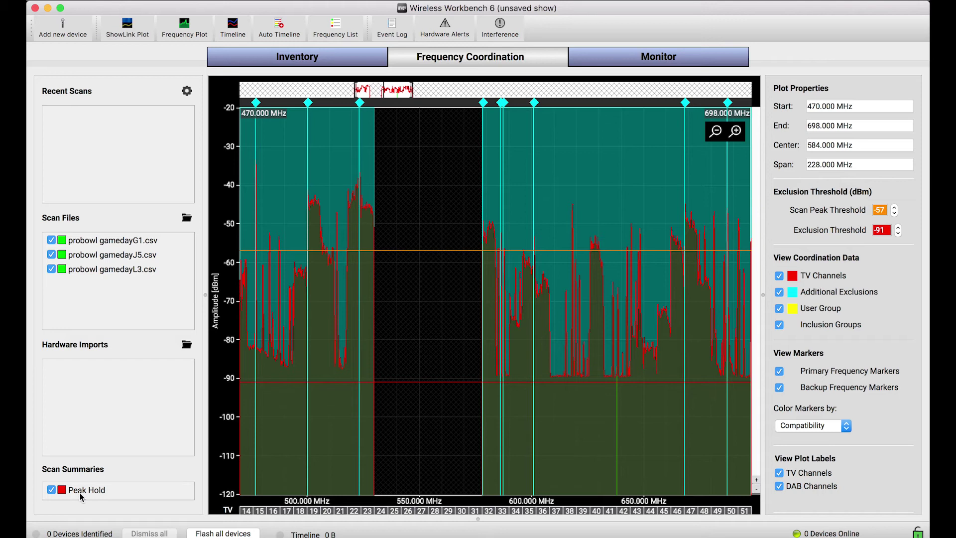
pyautogui.click(51, 491)
# - Toggle Peak Hold repeatedly to compare with the raw scans, leaving it on
pyautogui.click(50, 490)
pyautogui.click(51, 490)
pyautogui.click(51, 490)
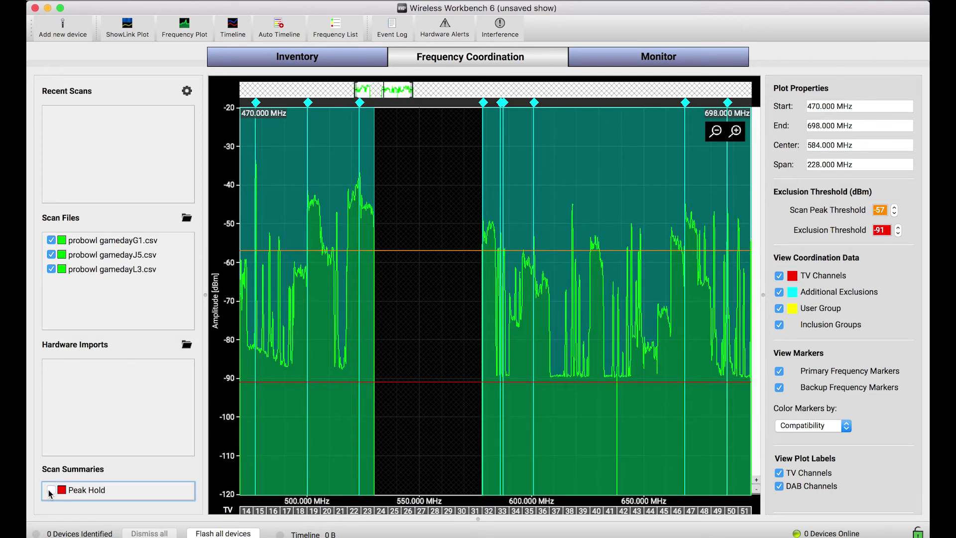
pyautogui.click(51, 490)
pyautogui.click(51, 490)
pyautogui.click(51, 490)
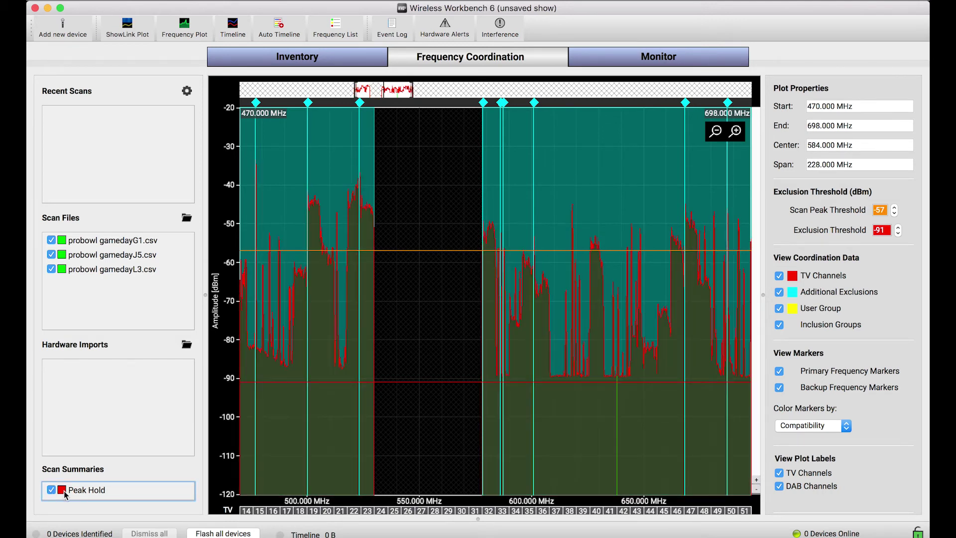
# - Change the Peak Hold trace colour to pink (#ffaaff)
pyautogui.click(63, 490)
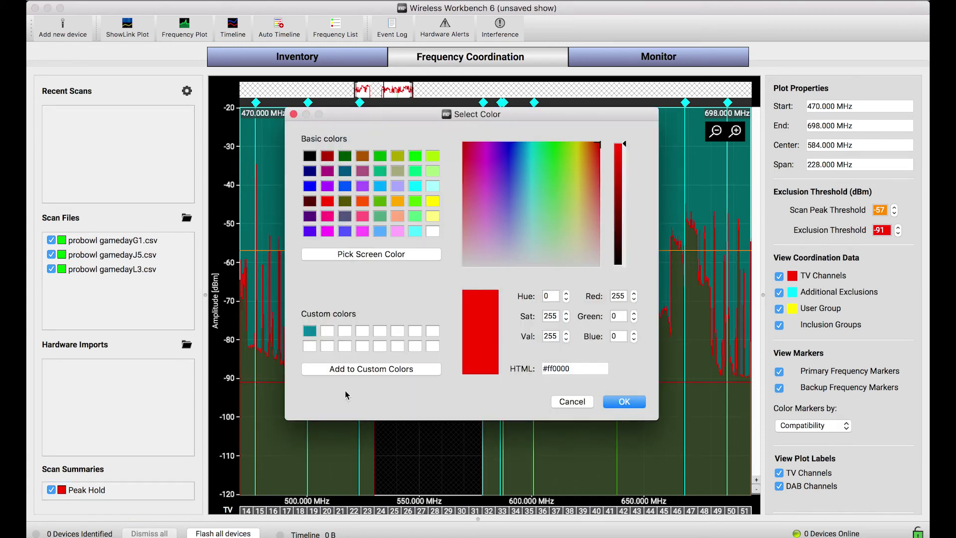
pyautogui.click(401, 230)
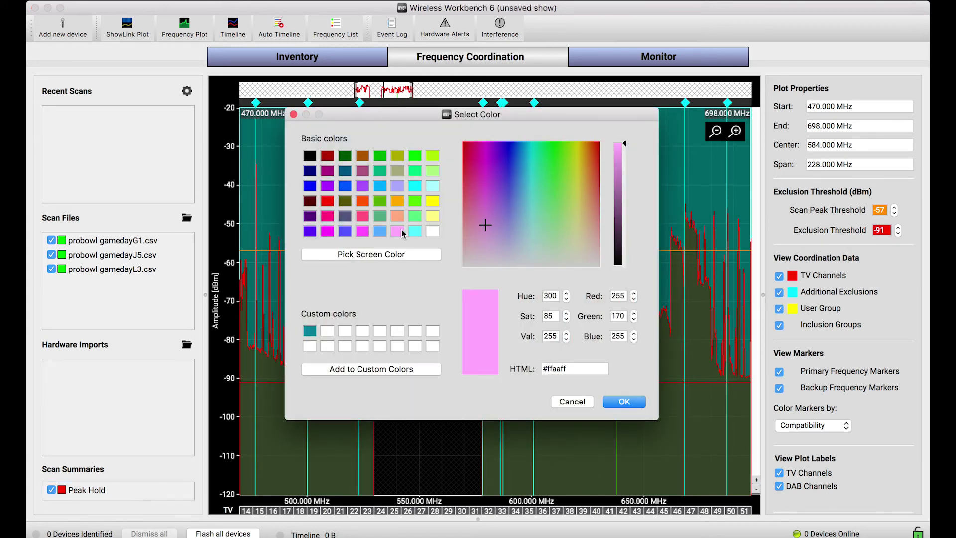
pyautogui.click(639, 404)
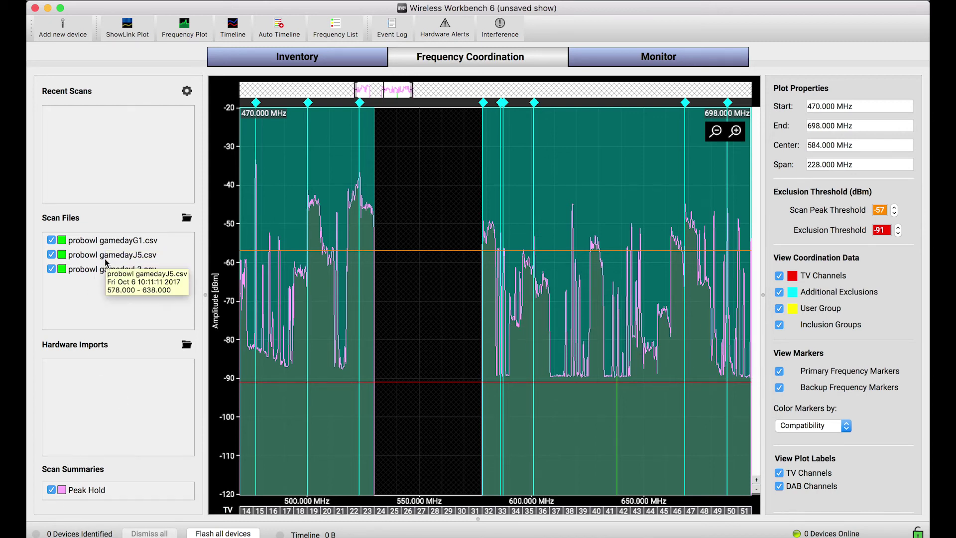
# - Save the Peak Hold summary to a file named probowl-master-scan
pyautogui.rightClick(80, 496)
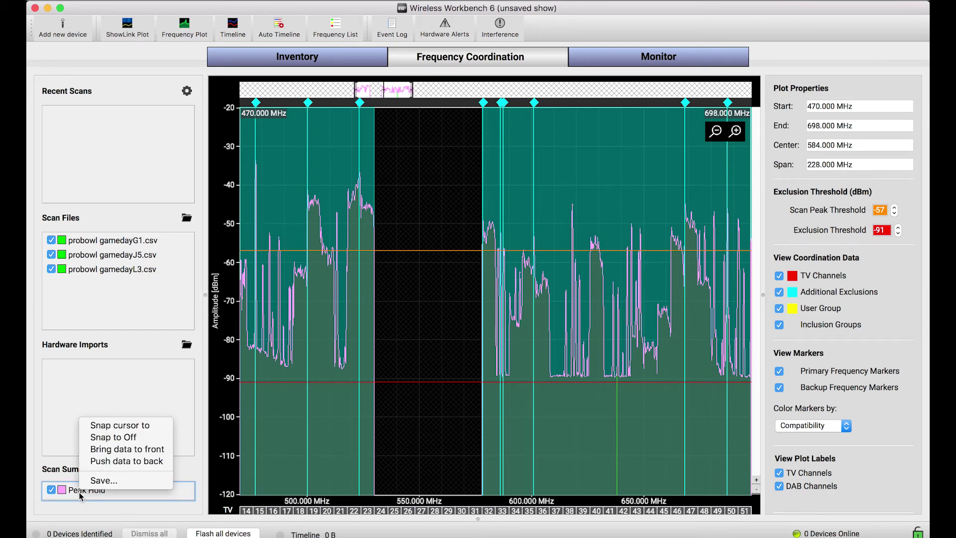
pyautogui.click(122, 483)
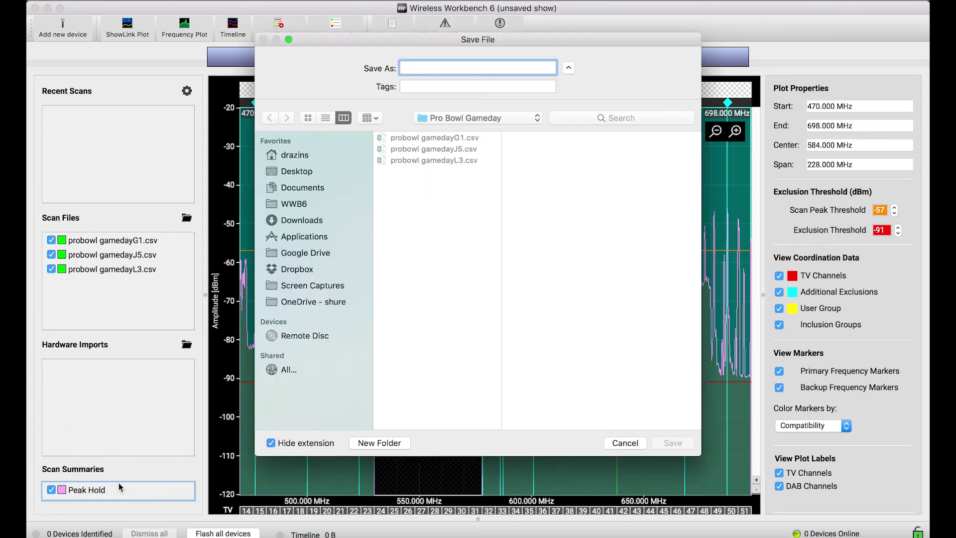
pyautogui.write('prob')
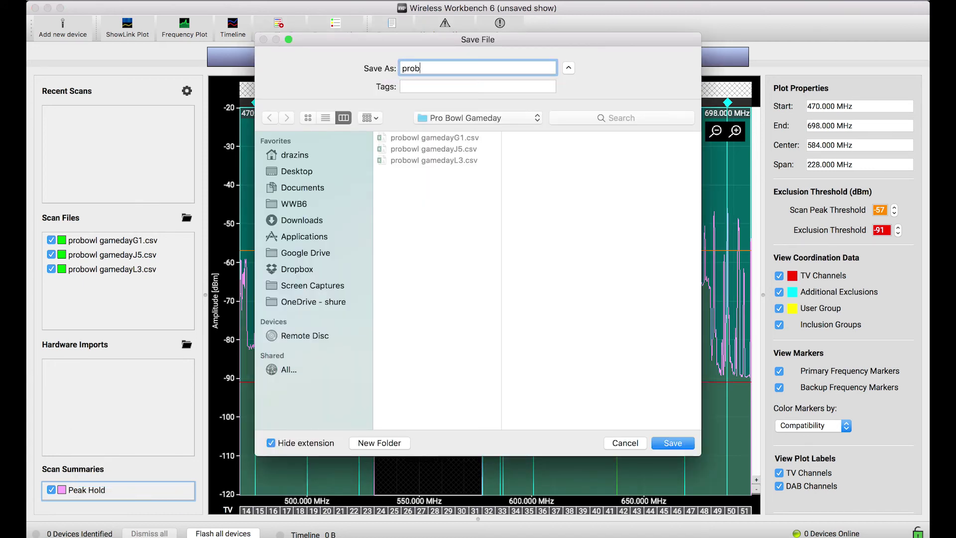
pyautogui.write('owl-master-scan')
pyautogui.press('Return')
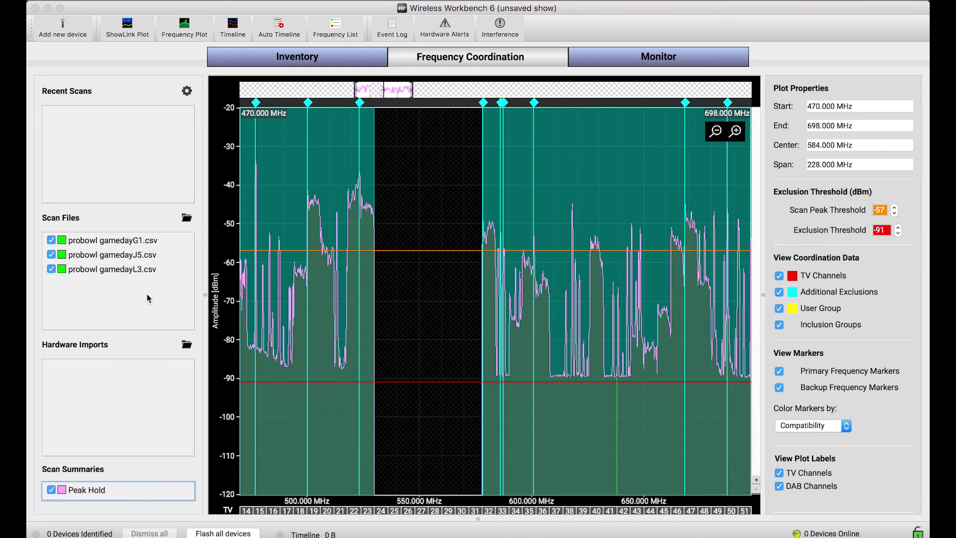
# - Remove the gamedayG1, gamedayJ5 and gamedayL3 scans from the plot and hide Peak Hold
pyautogui.rightClick(128, 245)
pyautogui.click(171, 297)
pyautogui.rightClick(124, 244)
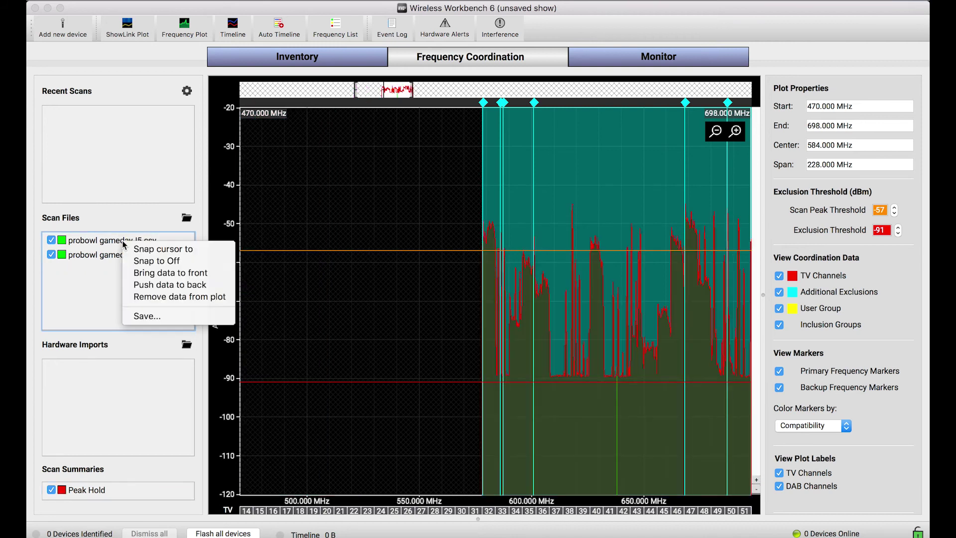
pyautogui.click(155, 297)
pyautogui.rightClick(119, 248)
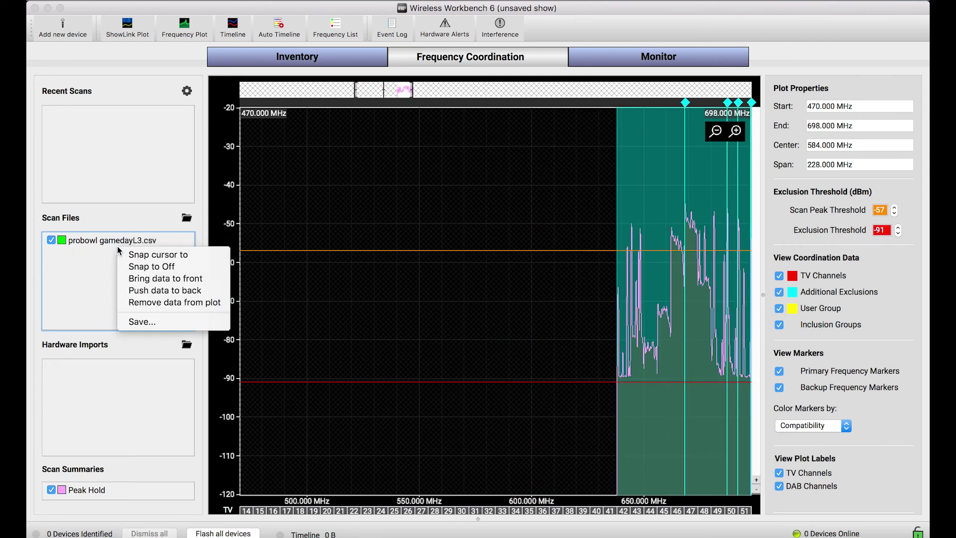
pyautogui.click(152, 303)
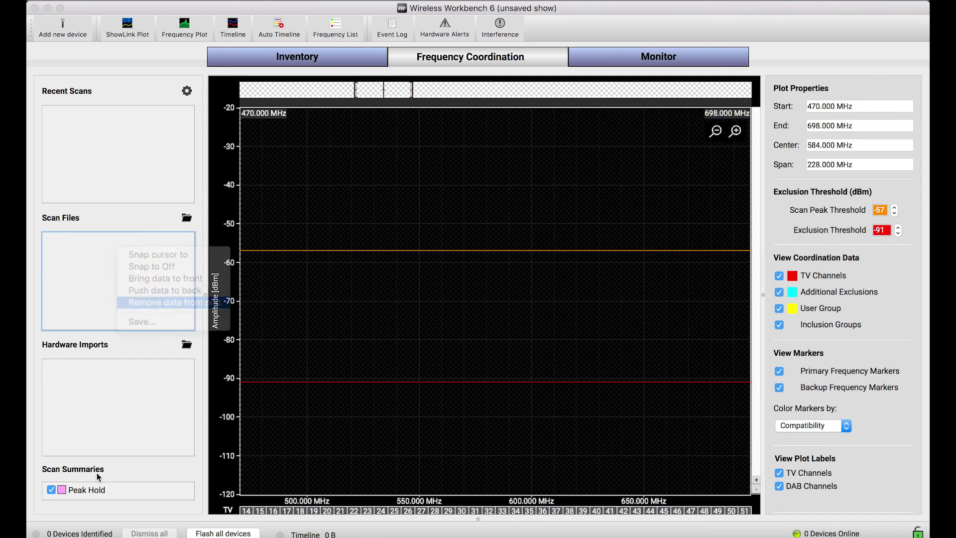
pyautogui.click(51, 490)
# - Load probowl-master-scan.sdb2 as the only scan file on the plot
pyautogui.click(187, 219)
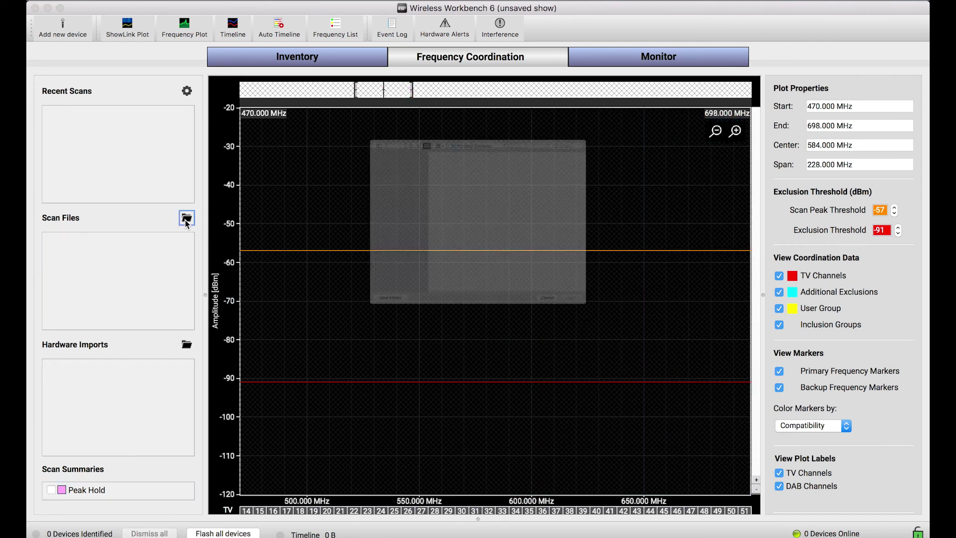
pyautogui.click(438, 118)
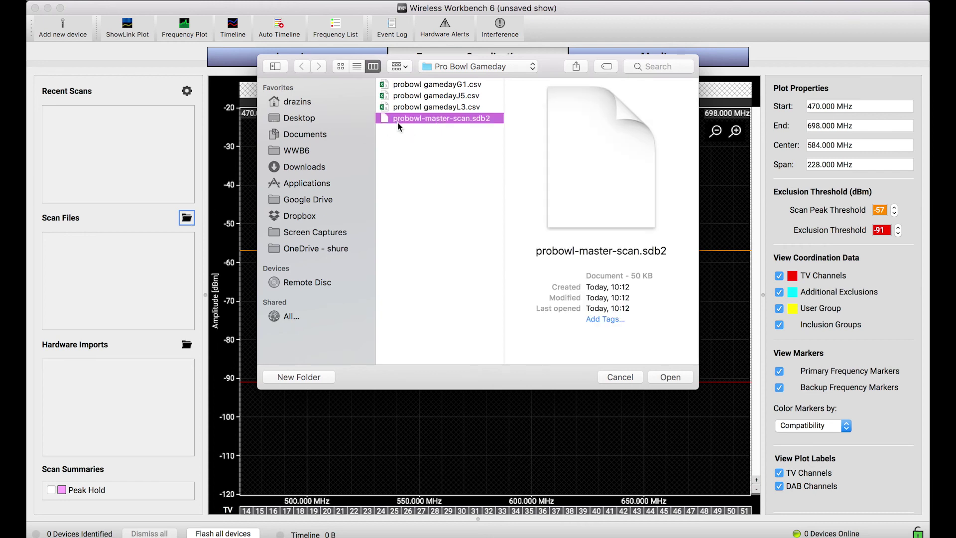
pyautogui.doubleClick(474, 123)
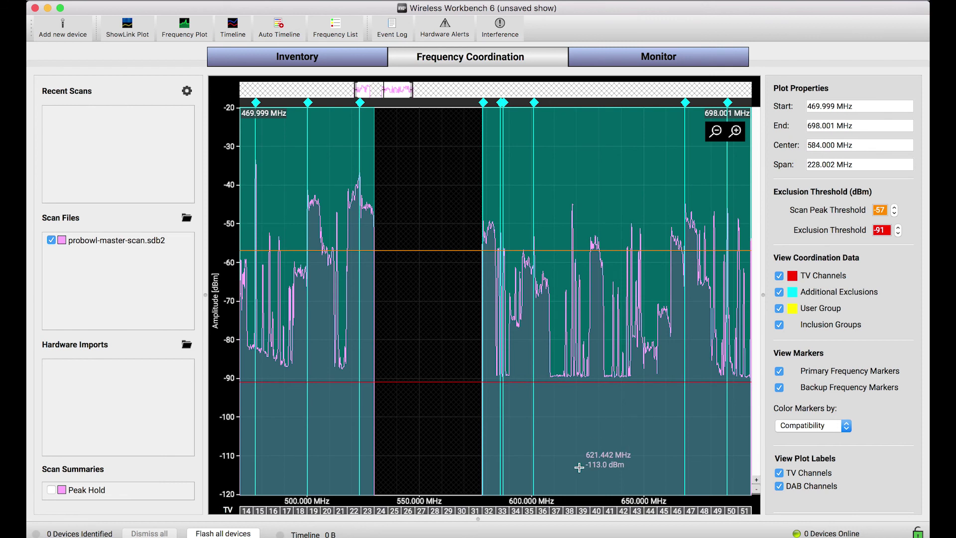